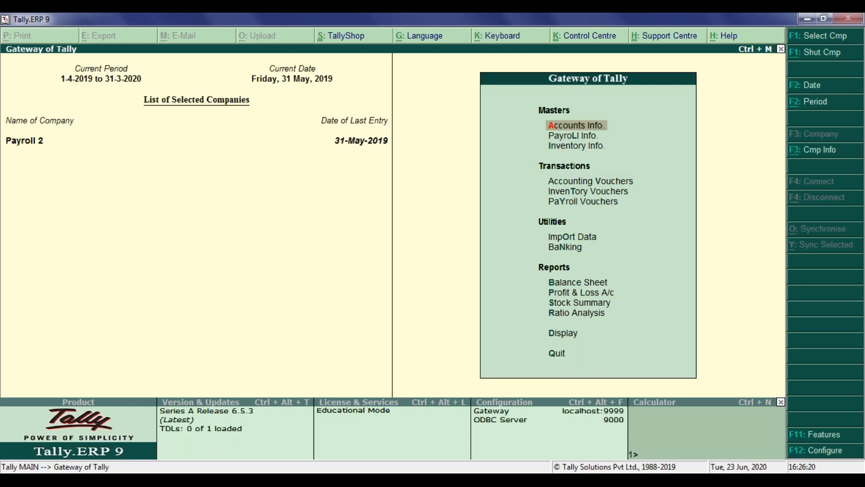
Shut the Payroll 2 company and load the company Banking Features in Tally.
key("alt+F1")
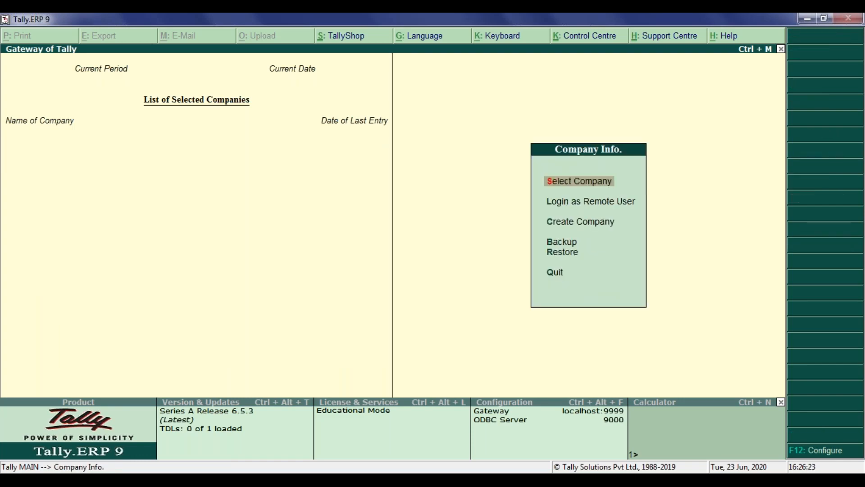
key("Return")
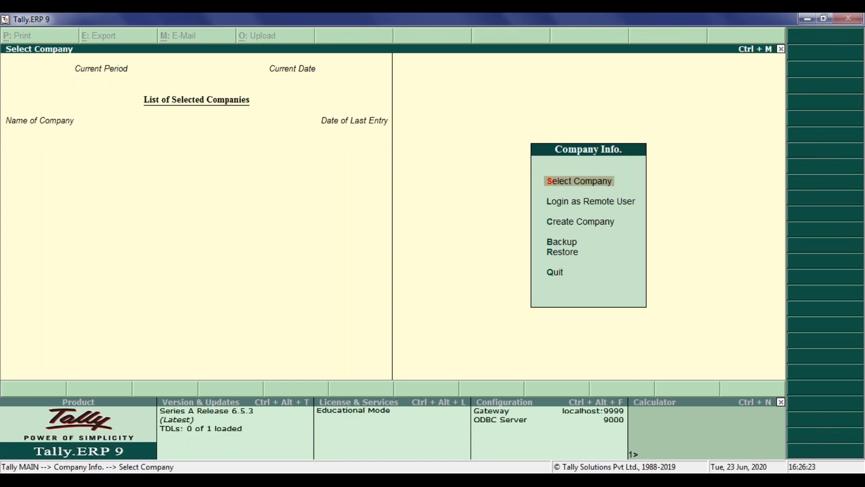
type("B")
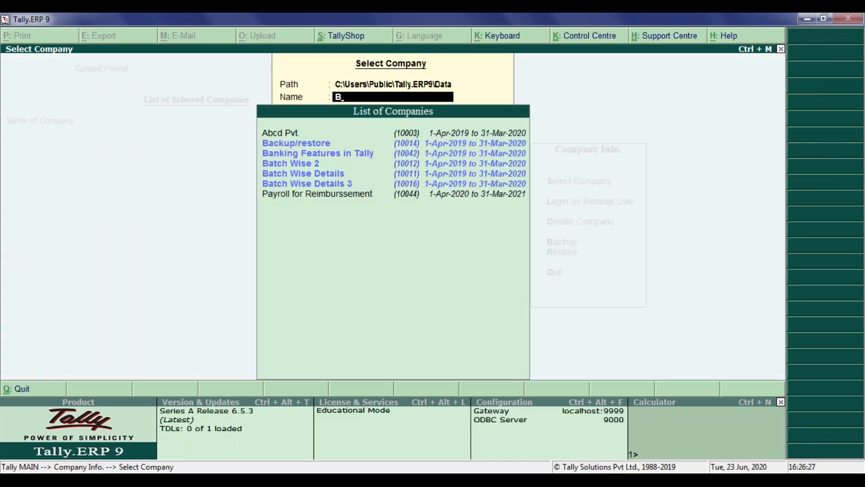
key("BackSpace")
key("Down")
key("Down")
key("Down")
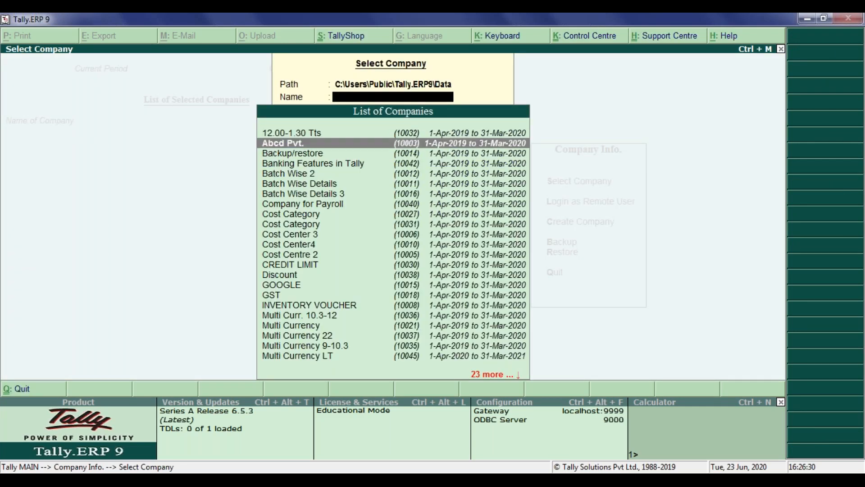
type("B")
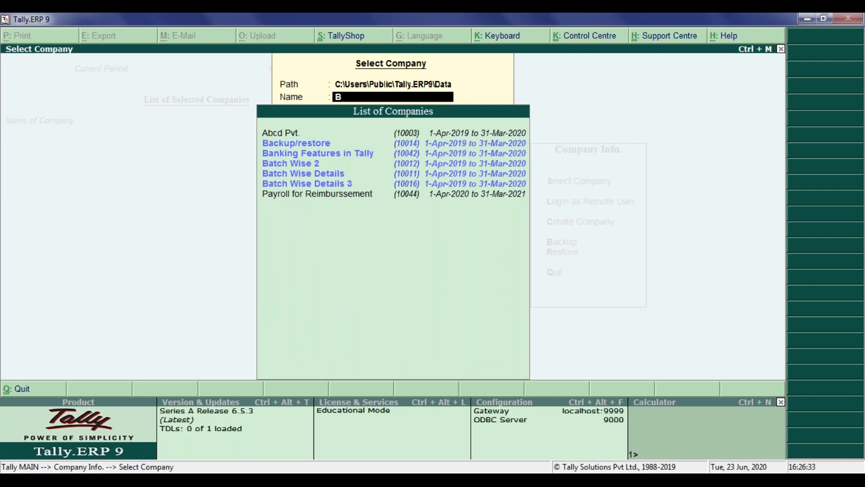
key("Down")
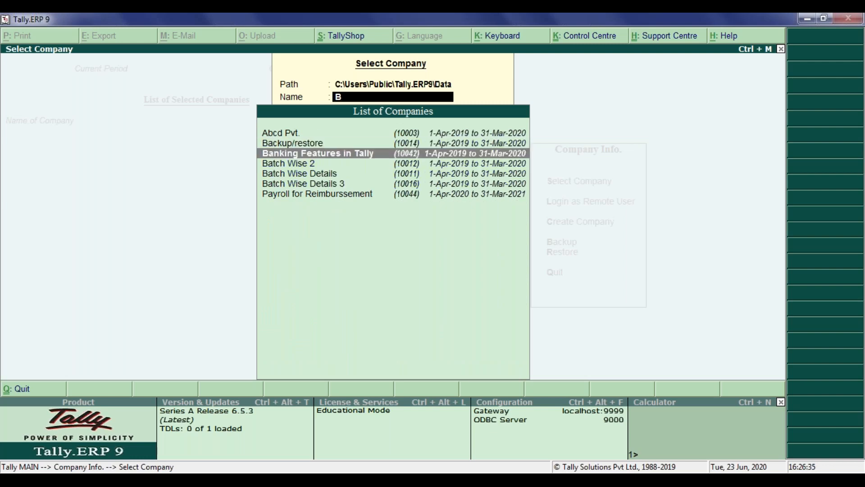
key("Return")
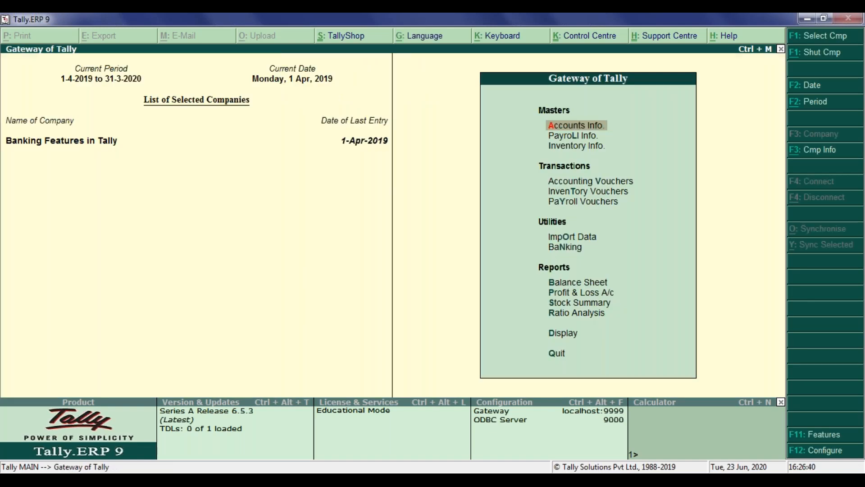
Examine the list of banks offered for cheque printing in the Banking utilities, leaving without a selection.
key("Down")
key("Down")
key("Down")
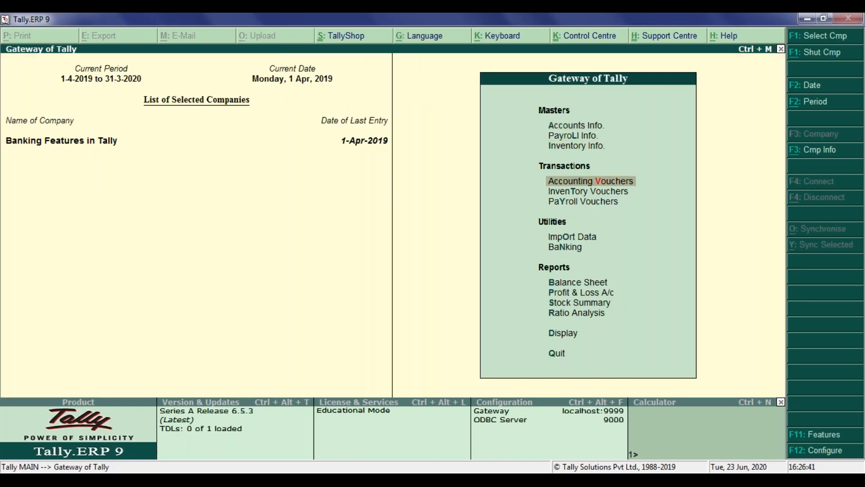
key("Down")
key("Down")
key("Down")
key("Down")
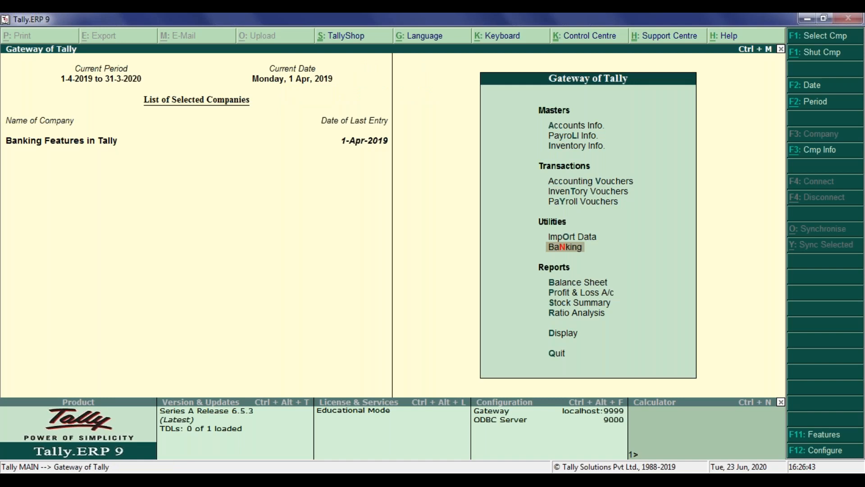
key("Return")
View the bank-wise Cheque Register and return to the Gateway of Tally.
key("Return")
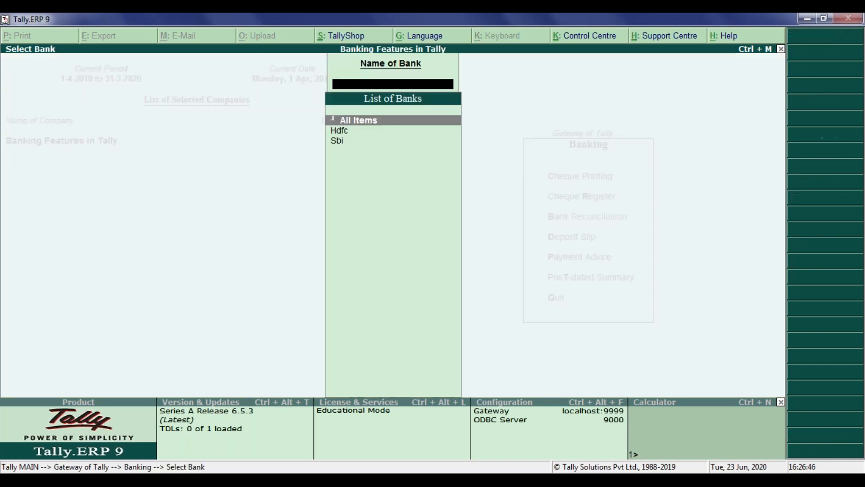
key("Escape")
key("Escape")
key("Return")
key("Down")
key("Return")
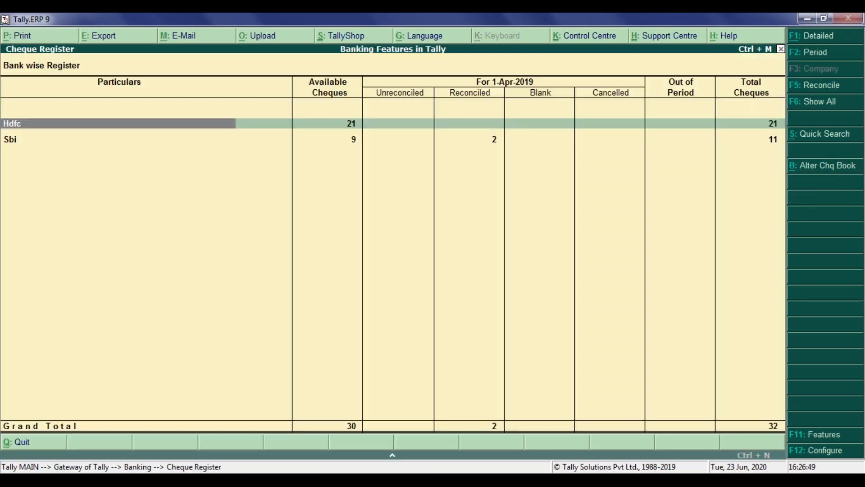
key("Escape")
key("Escape")
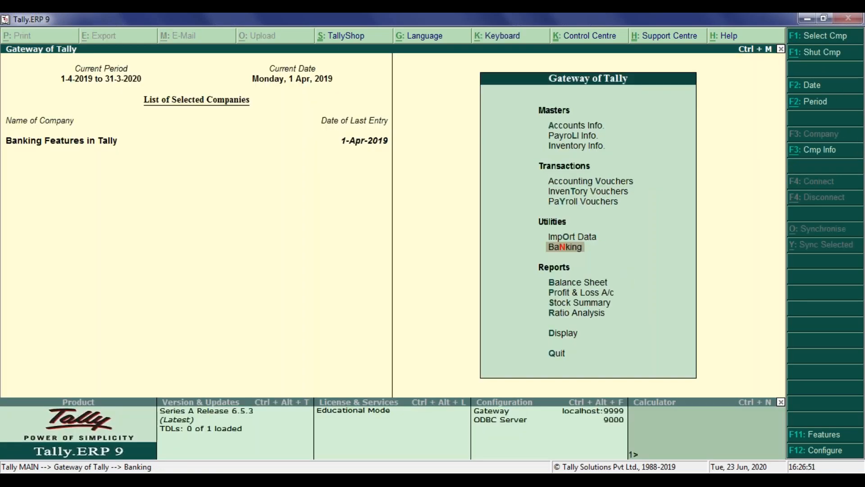
key("Escape")
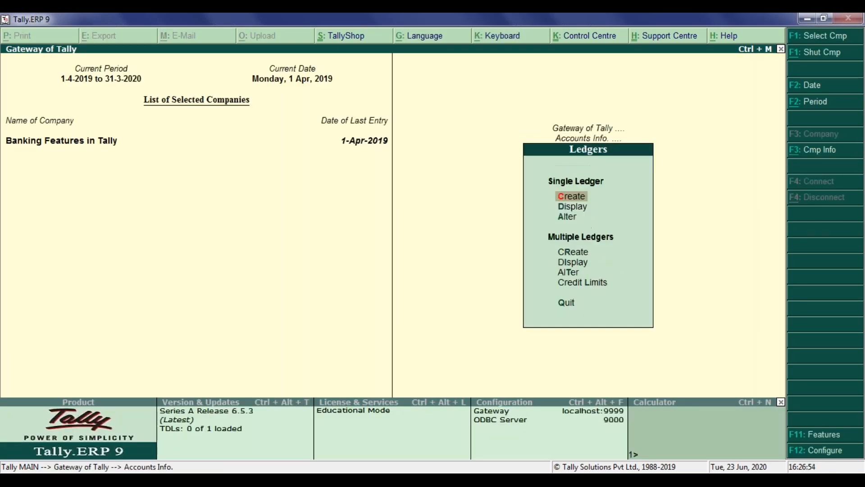
key("Down")
key("Down")
key("Return")
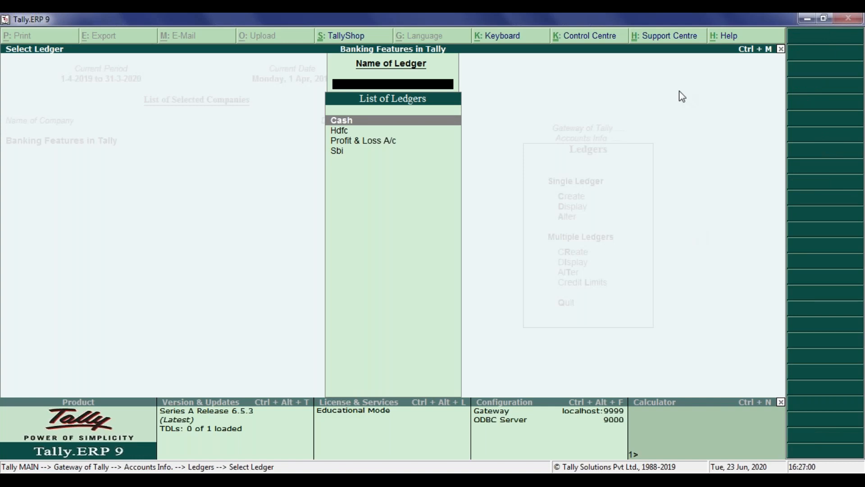
key("Escape")
key("Escape")
key("Escape")
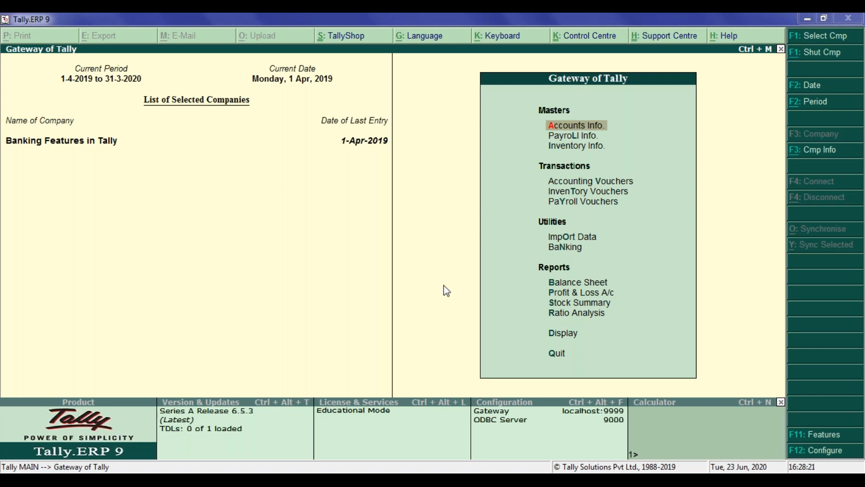
Keep Enable cheque printing set to Yes in the company's Accounting Features and accept the settings.
key("F11")
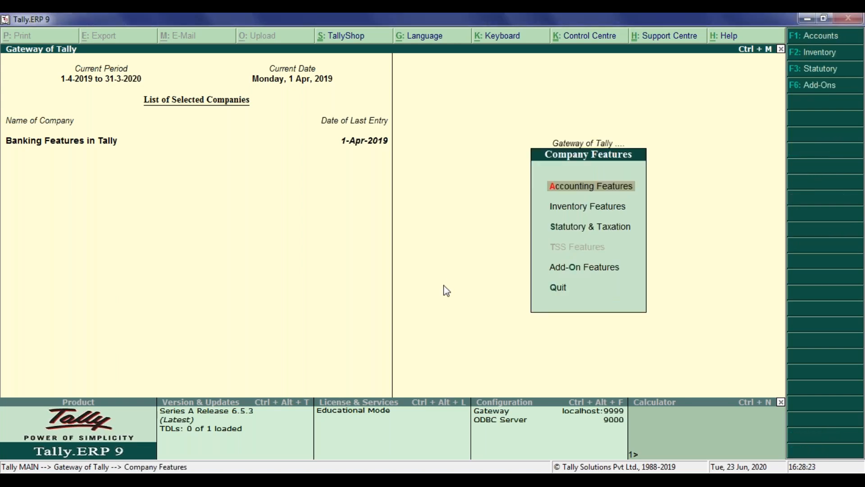
key("Return")
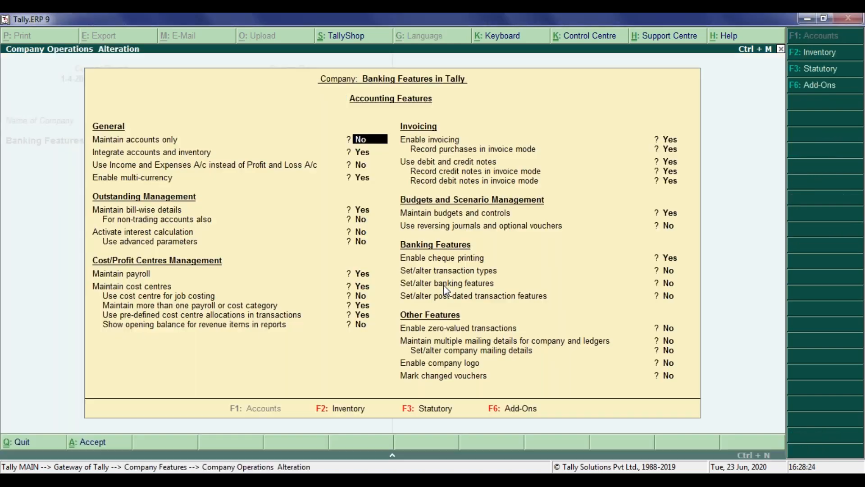
left_click(442, 261)
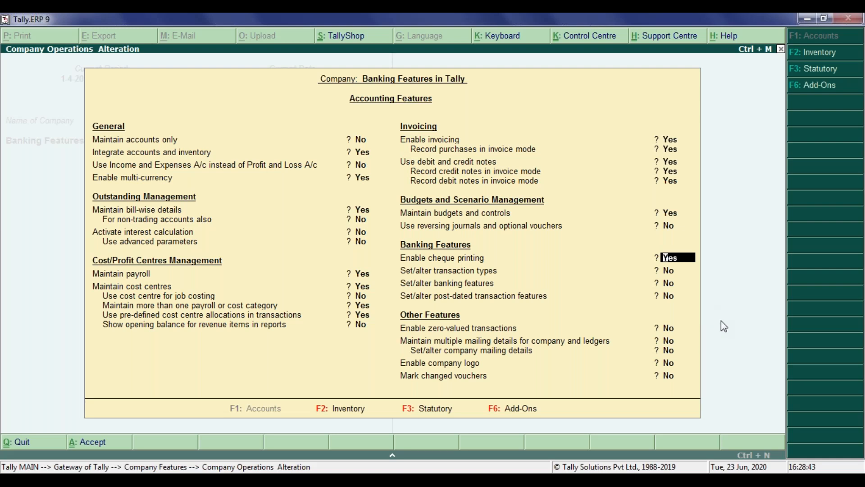
key("Return")
key("Return")
key("Return")
key("Return")
key("Return")
key("Return")
key("Return")
key("Return")
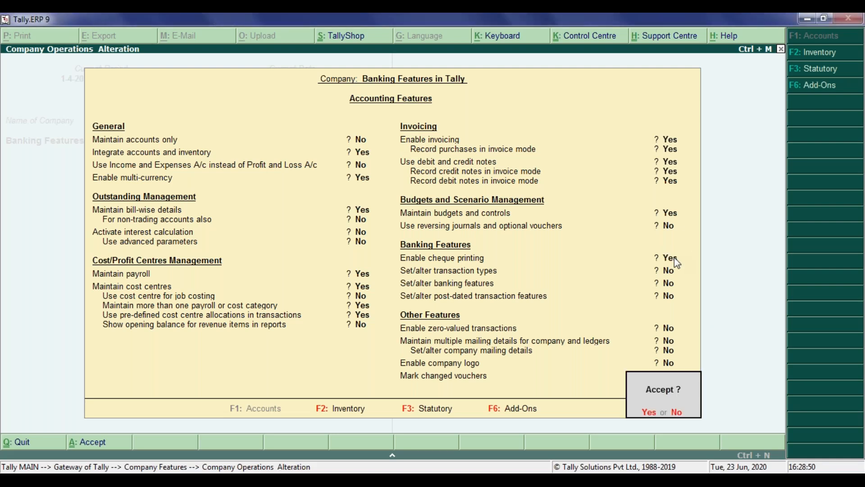
key("Return")
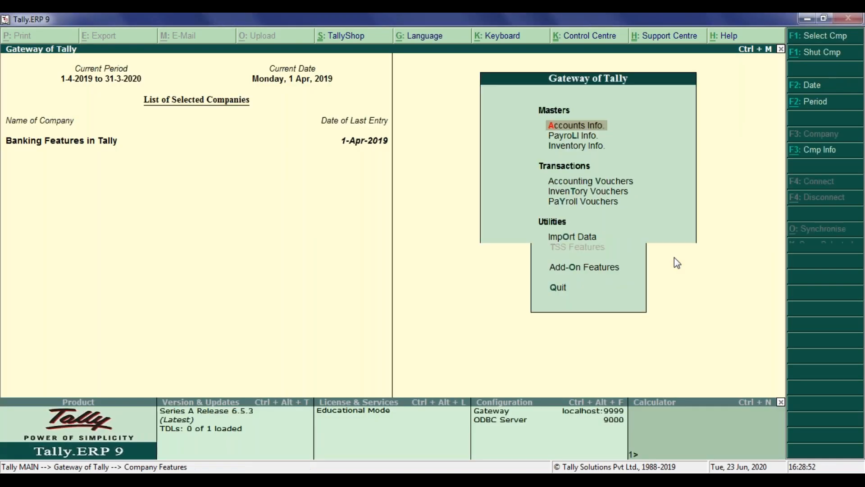
key("Escape")
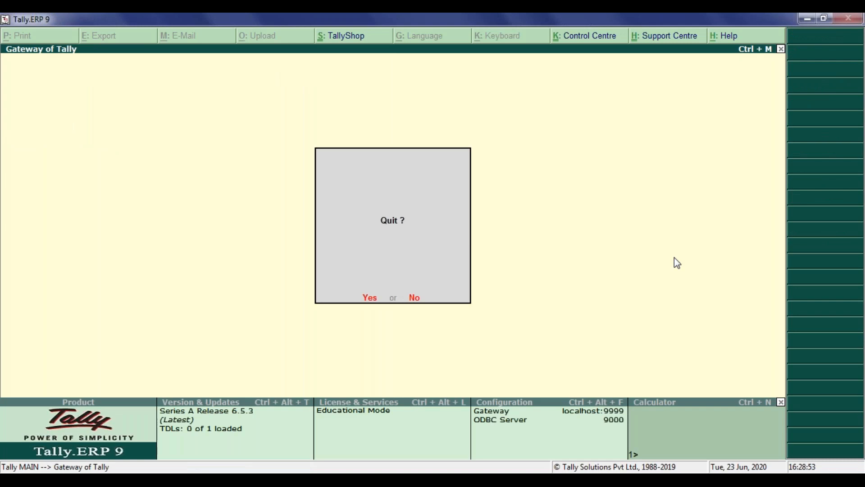
key("Escape")
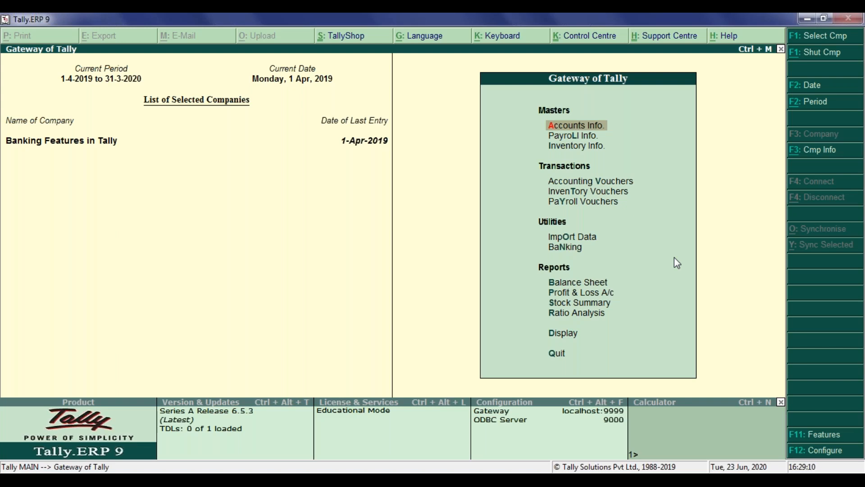
Open the Hdfc bank ledger for alteration from the accounts masters.
key("Return")
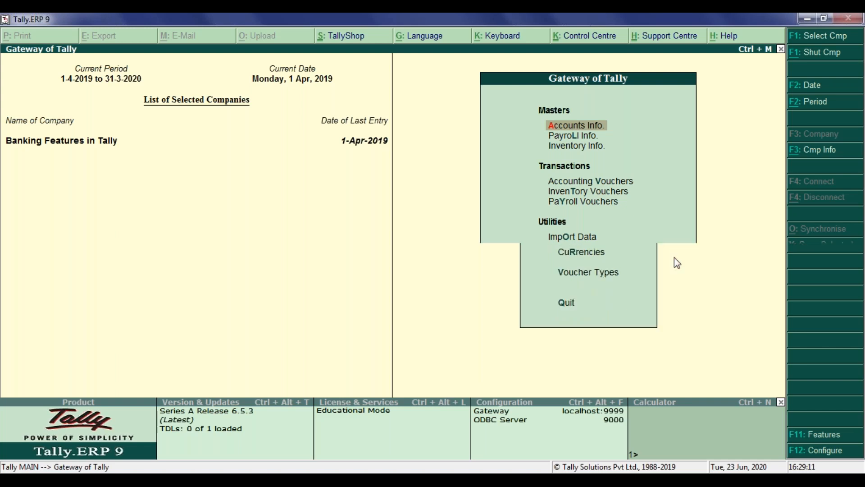
key("Down")
key("Return")
key("Down")
key("Return")
key("Down")
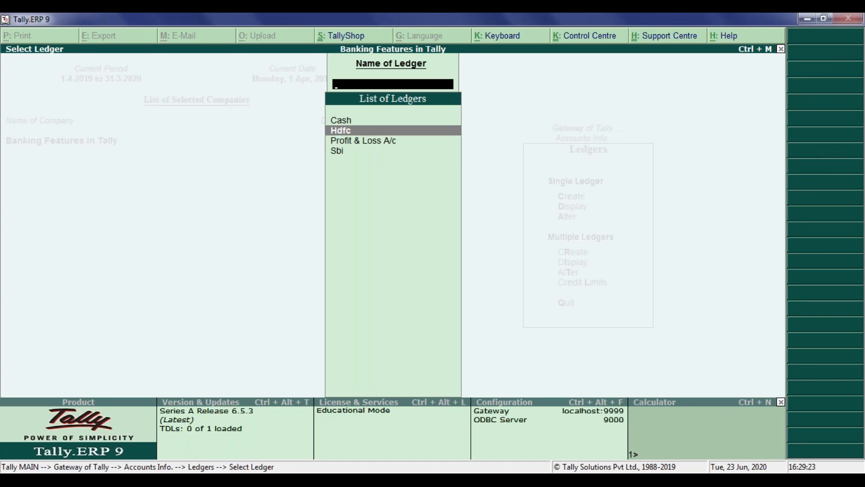
key("Down")
key("Down")
key("Up")
key("Up")
key("Return")
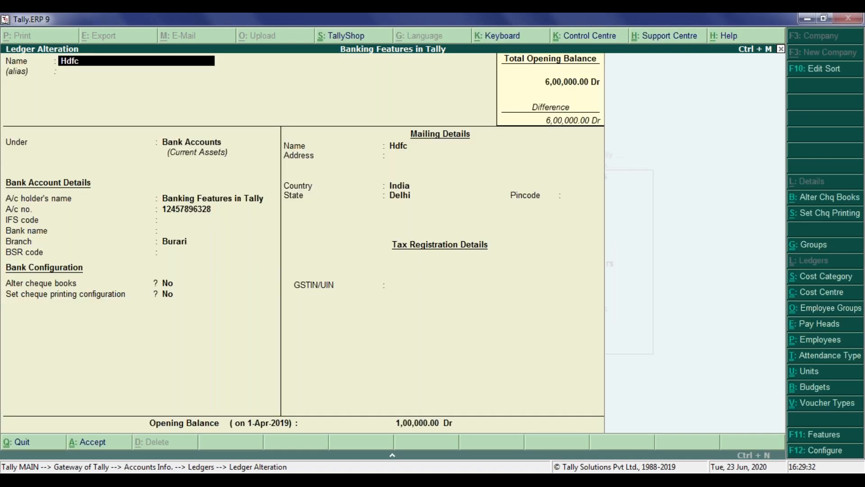
Set Alter cheque books to Yes for Hdfc and accept the cheque book First with range 000150 to 000170.
key("Return")
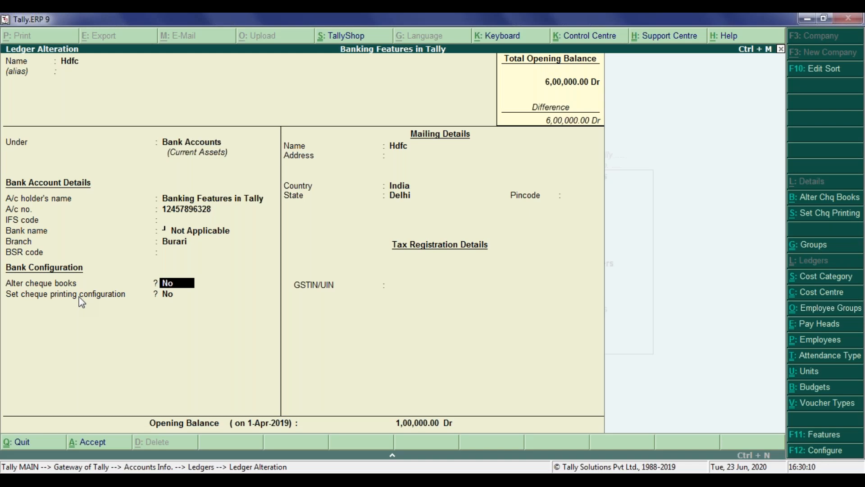
type("y")
key("Return")
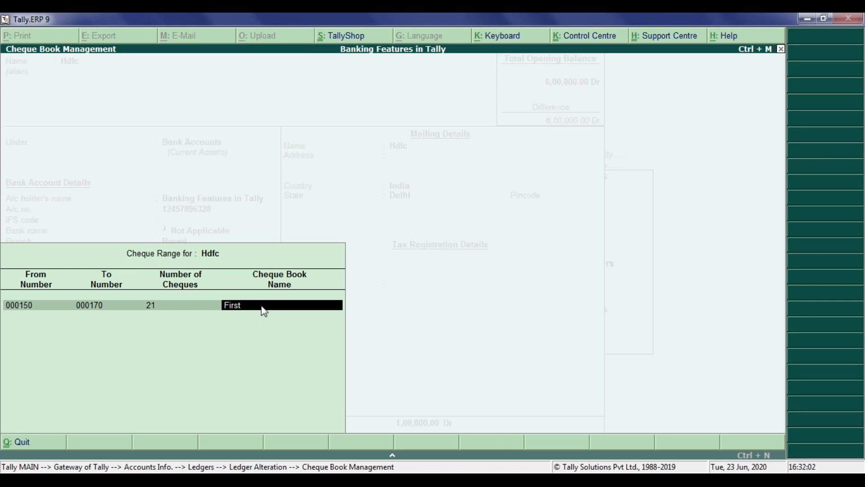
key("Return")
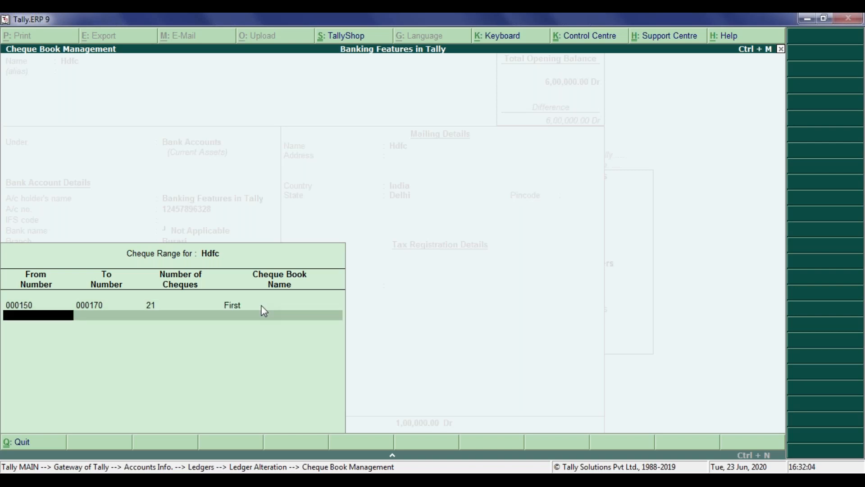
key("Return")
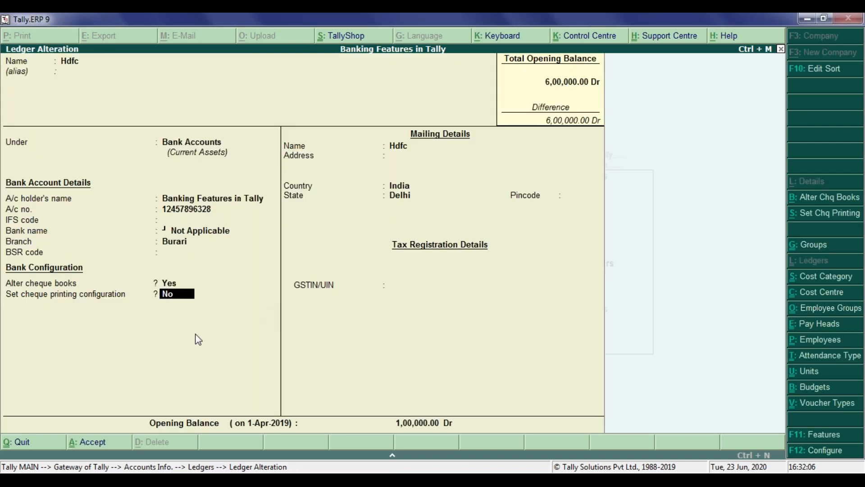
Set the cheque printing configuration option to Yes for Hdfc and copy the cheque dimensions from Sample Format.
type("y")
key("Return")
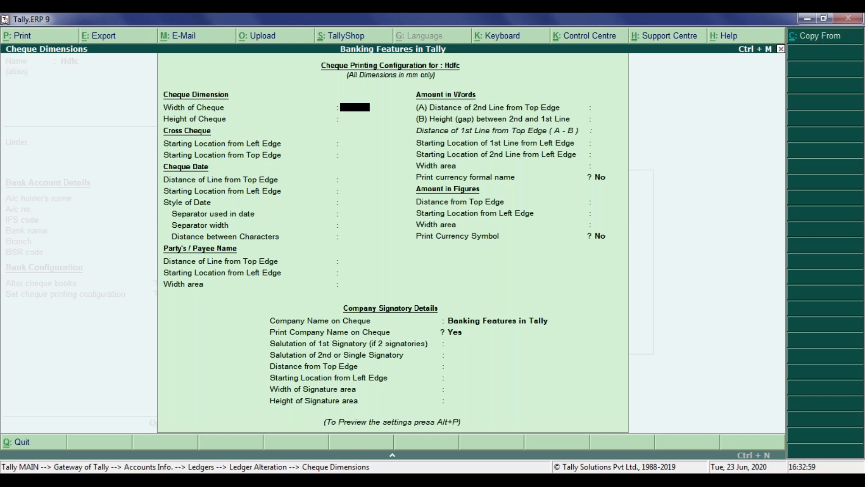
key("alt+c")
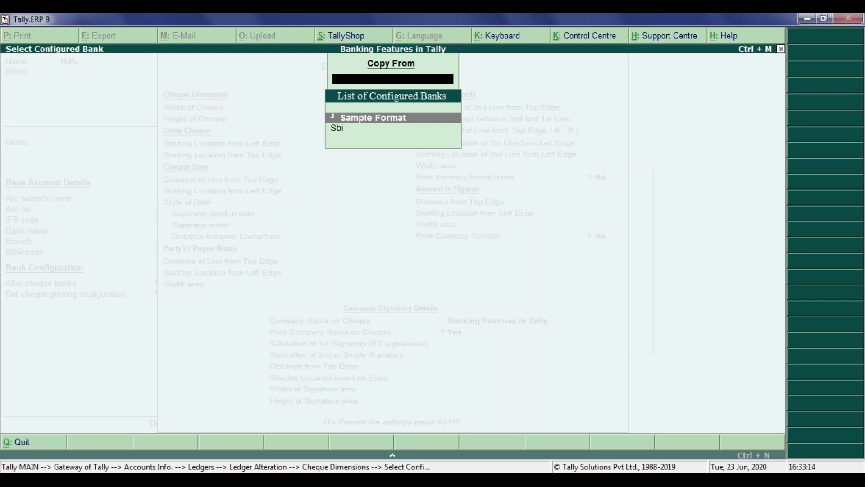
key("Return")
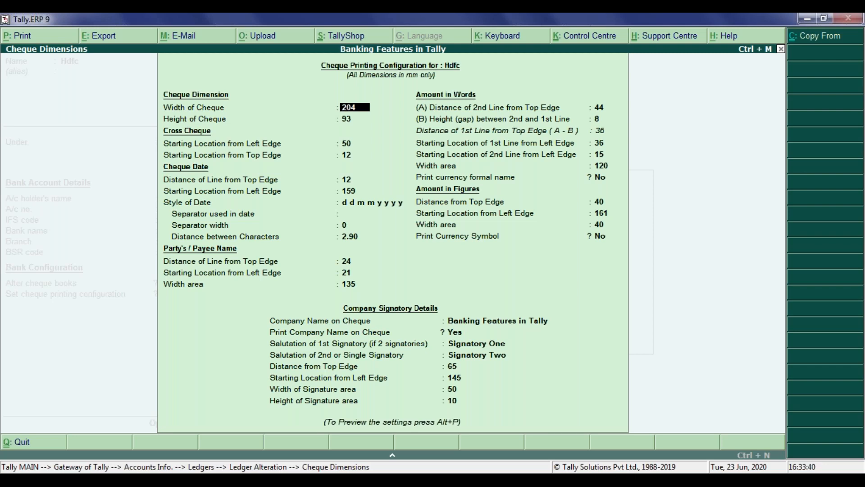
Preview the sample cheque with the copied dimensions, and accept the cheque printing configuration.
key("alt+p")
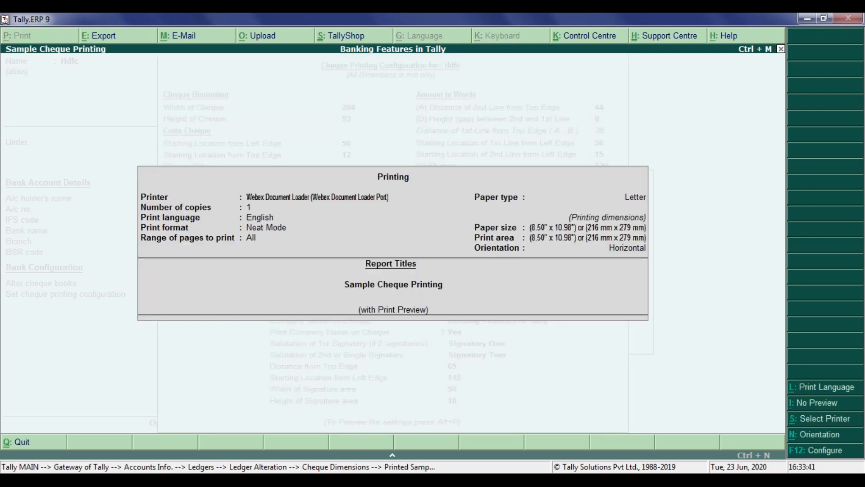
key("Return")
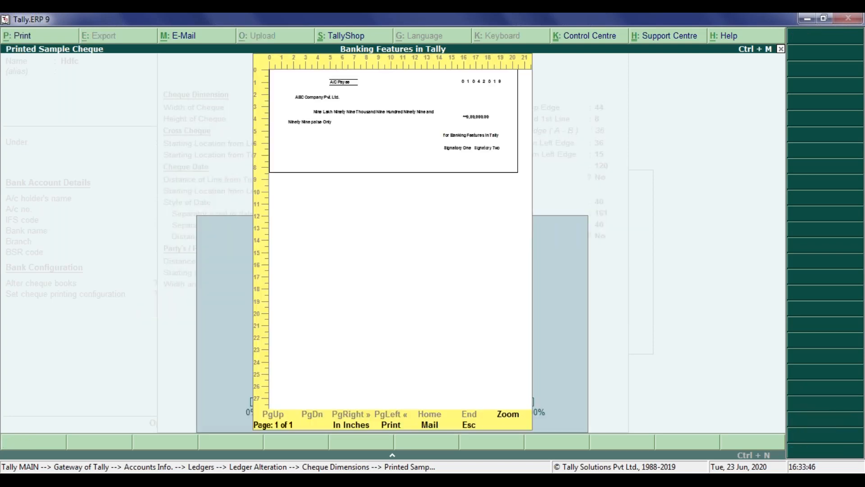
key("Escape")
key("ctrl+a")
key("Return")
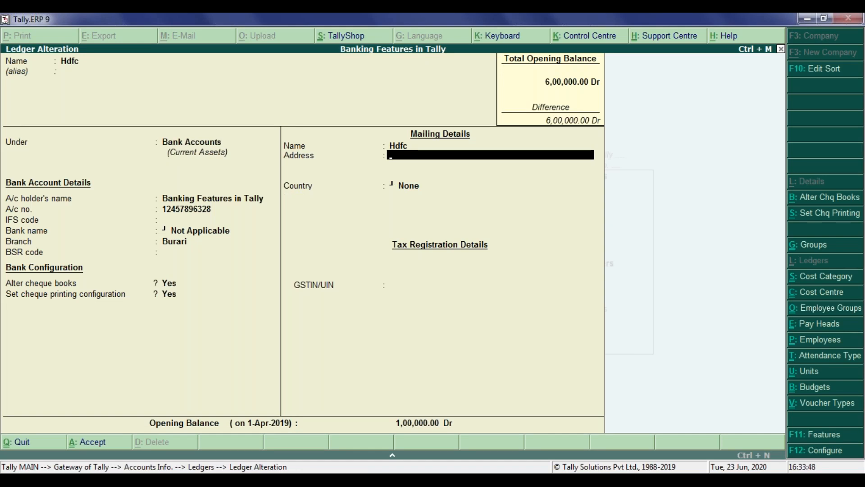
Set the mailing country to India and the state to Delhi in the Hdfc ledger, and leave the ledger alteration.
key("Return")
type("Ind")
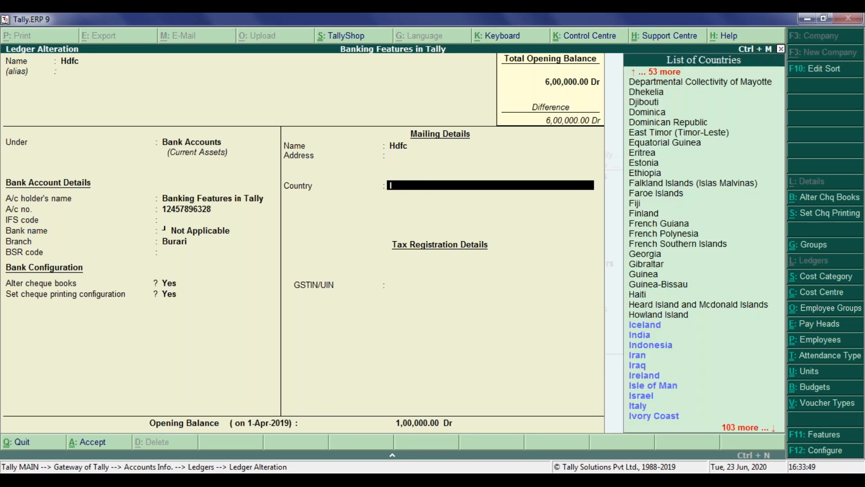
key("Return")
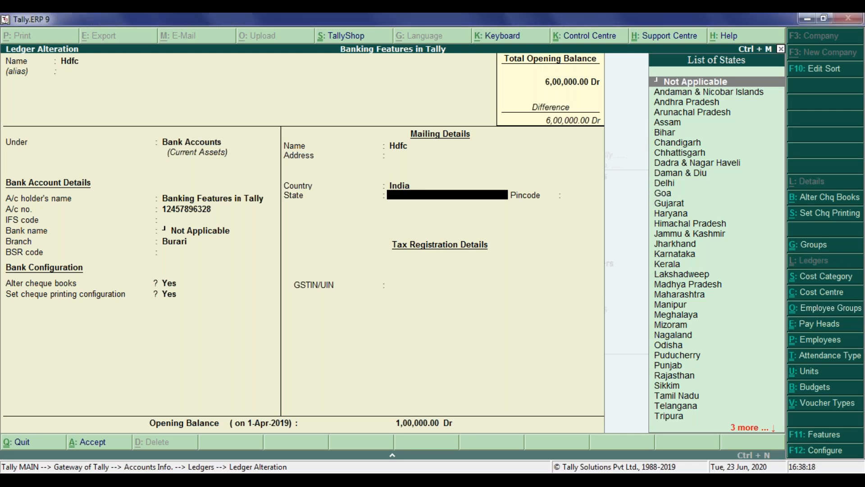
left_click(661, 183)
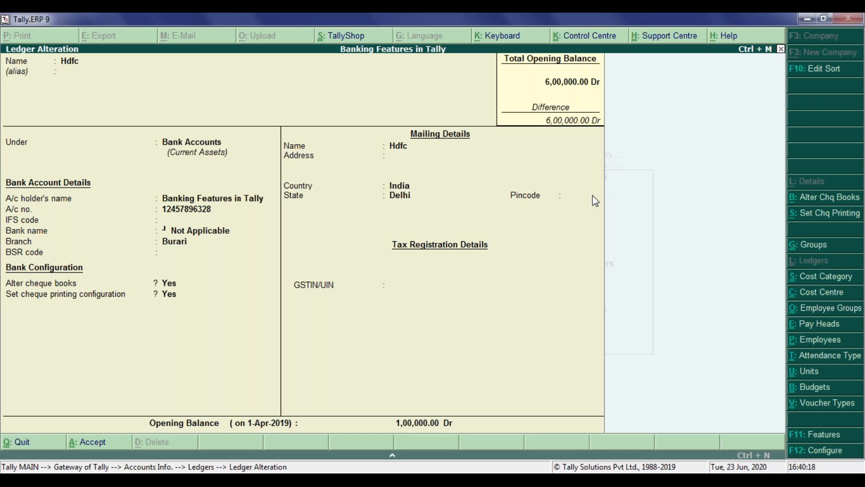
key("Escape")
key("Escape")
key("Escape")
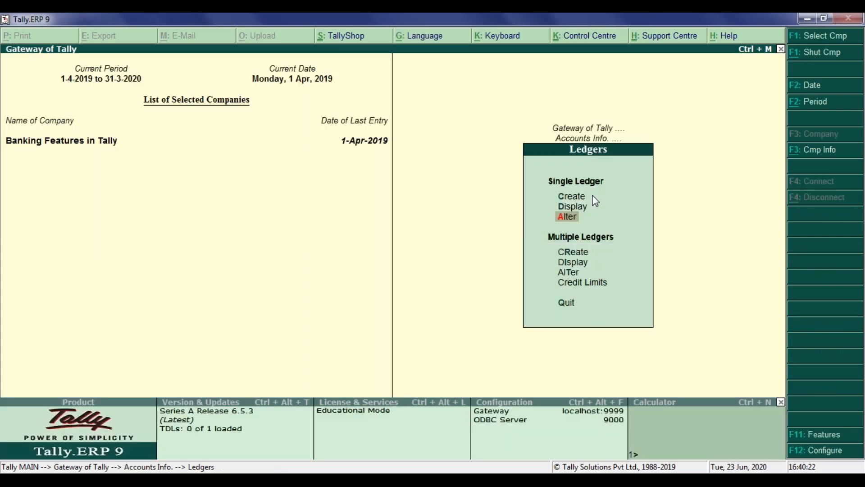
Return to the Gateway of Tally and view the bank-wise Cheque Register among the banking utilities.
key("Escape")
key("Escape")
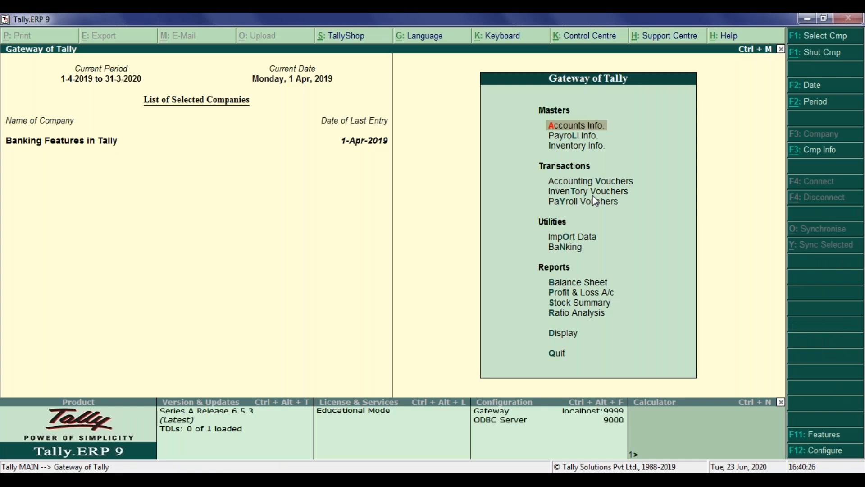
key("Down")
key("Down")
key("Down")
key("Down")
key("Down")
key("Down")
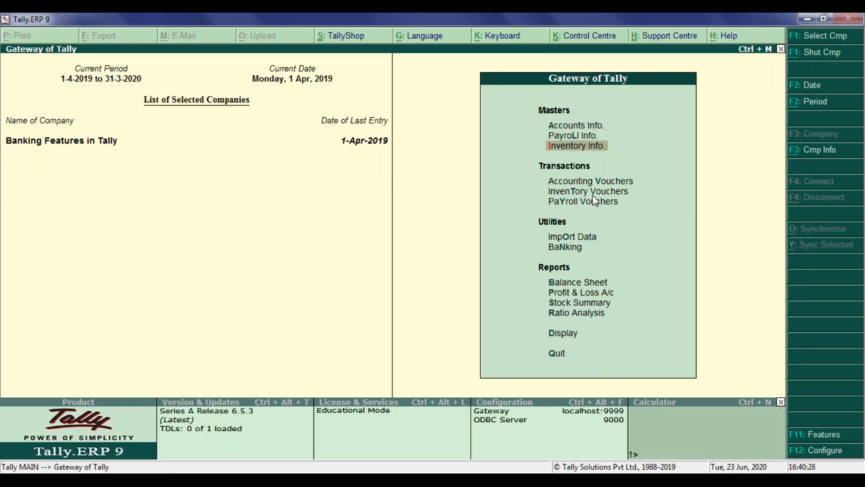
key("Down")
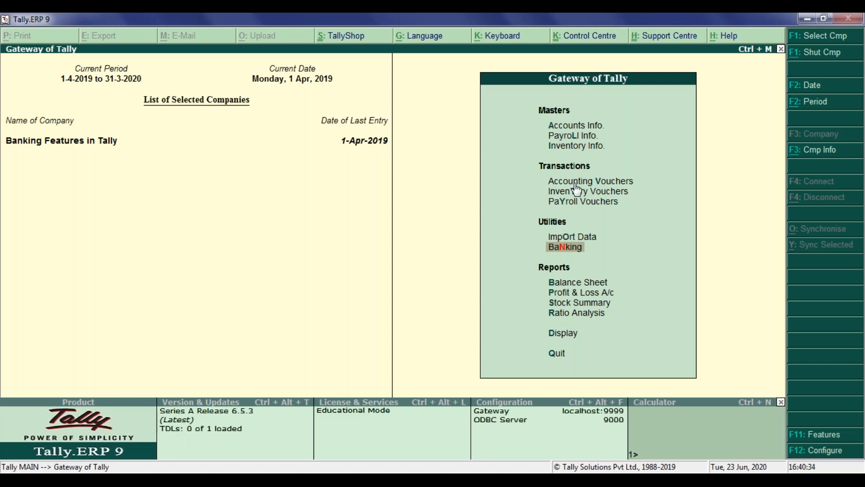
left_click(565, 248)
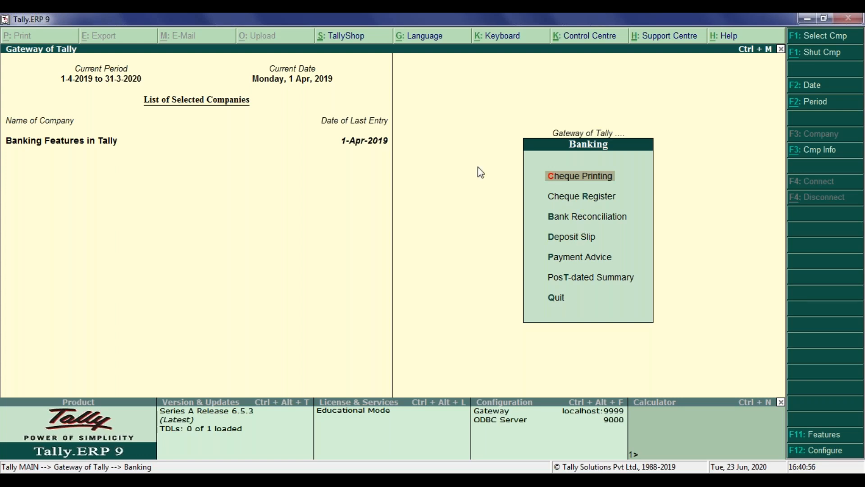
key("Down")
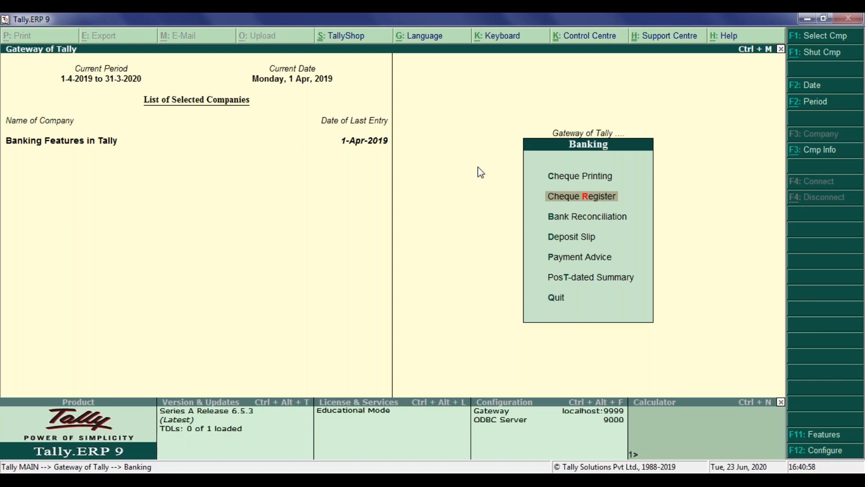
key("Return")
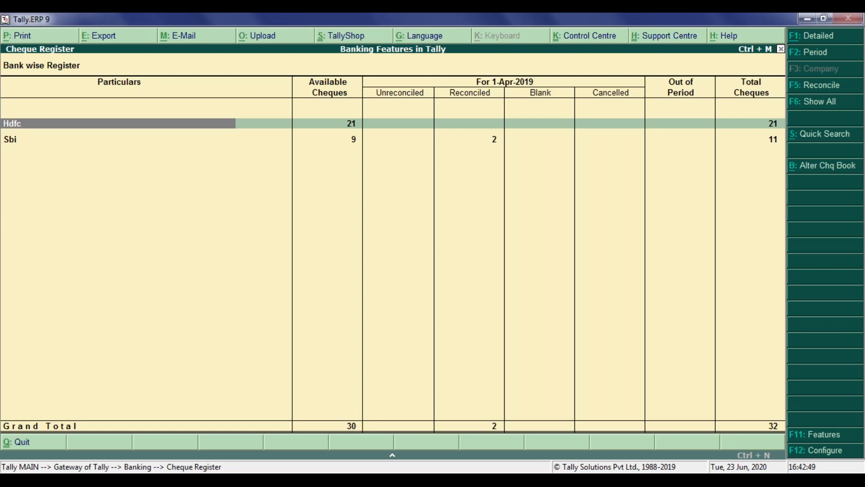
key("Escape")
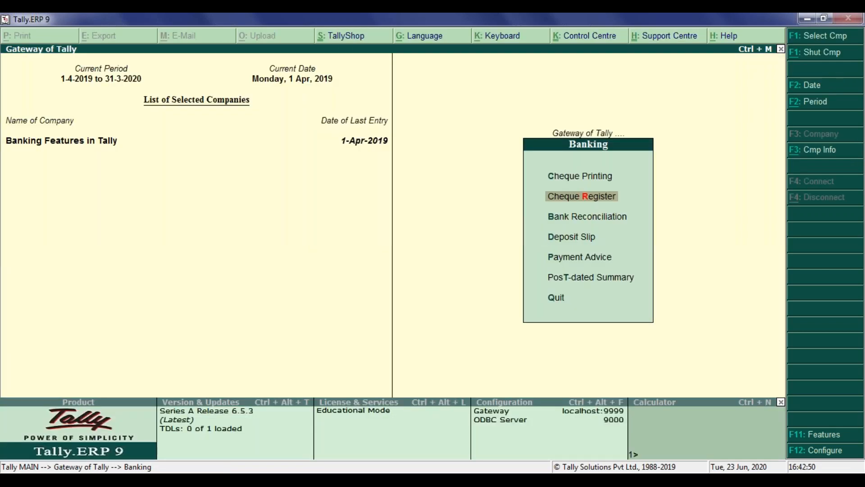
View the pending cheques for printing of the Hdfc bank, followed by those of the Sbi bank.
key("Up")
key("Return")
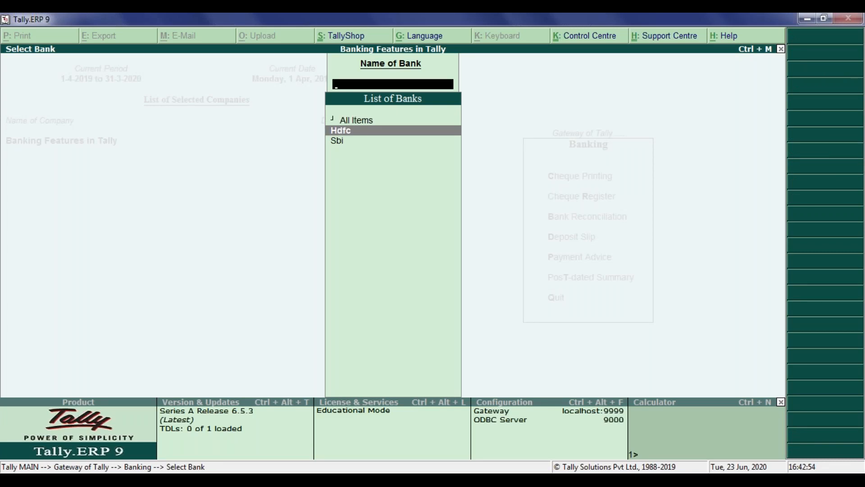
key("Return")
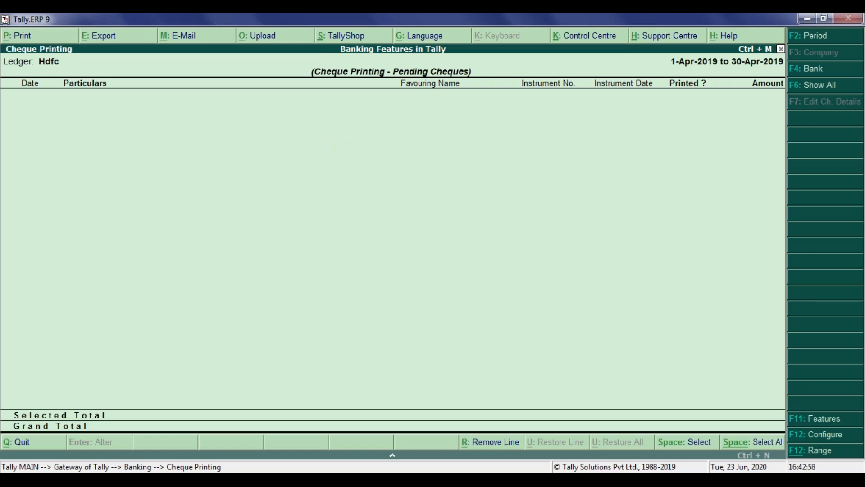
key("Escape")
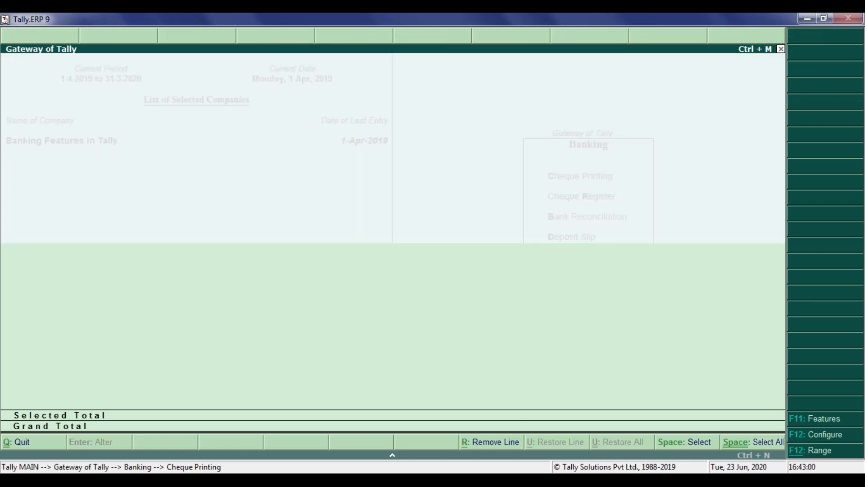
key("Return")
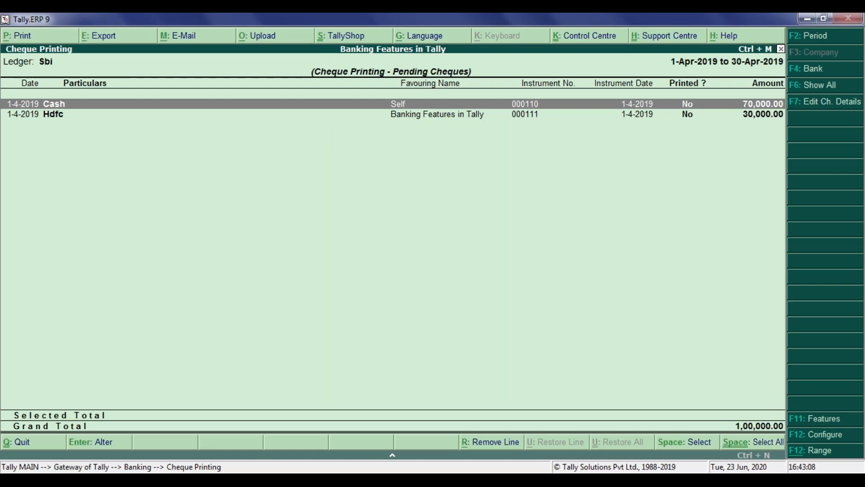
Open the contra voucher behind the Hdfc cheque of 30,000 in Sbi's pending list and view its cheque printing settings.
key("Down")
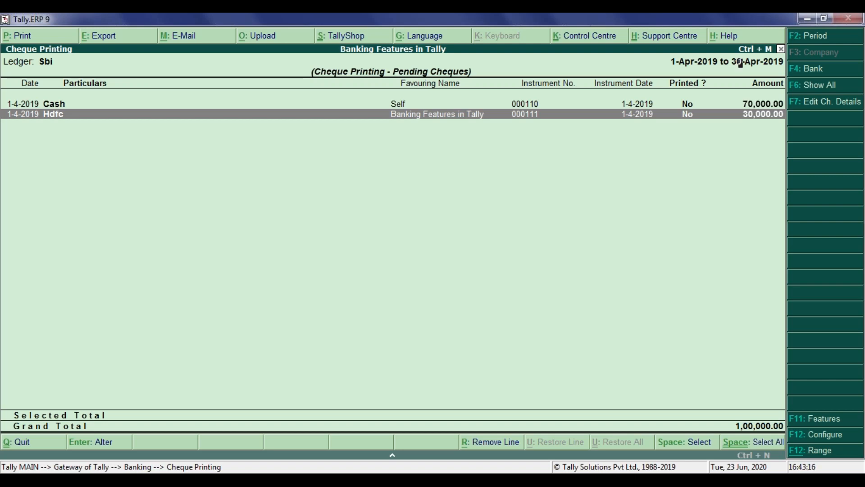
key("Return")
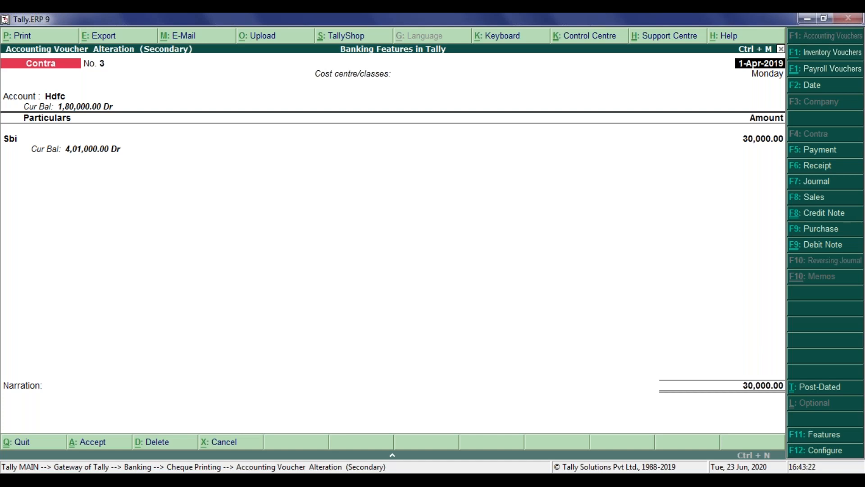
key("alt+p")
key("Escape")
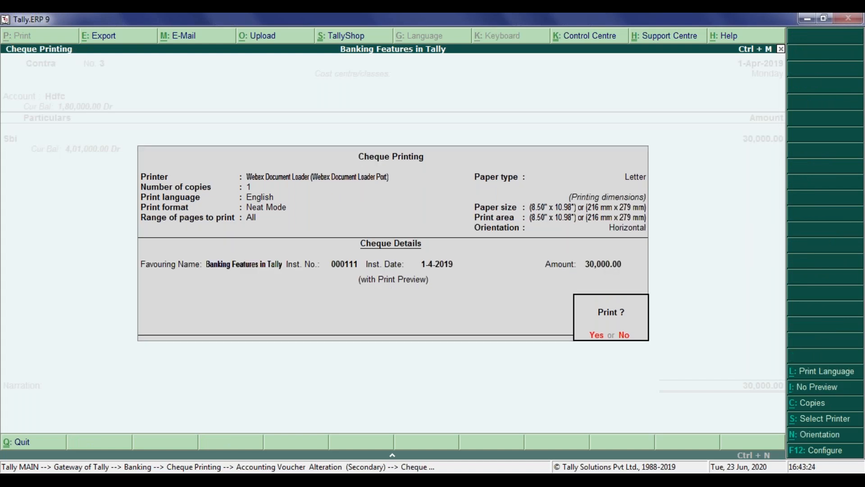
key("Escape")
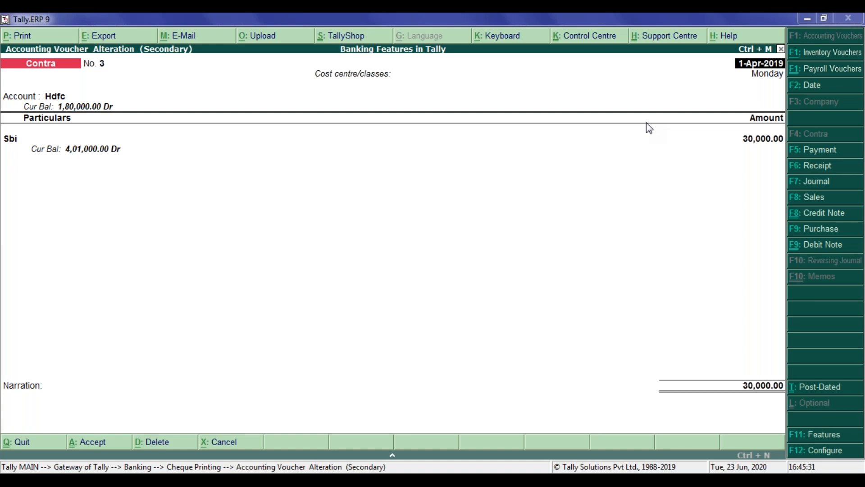
key("Escape")
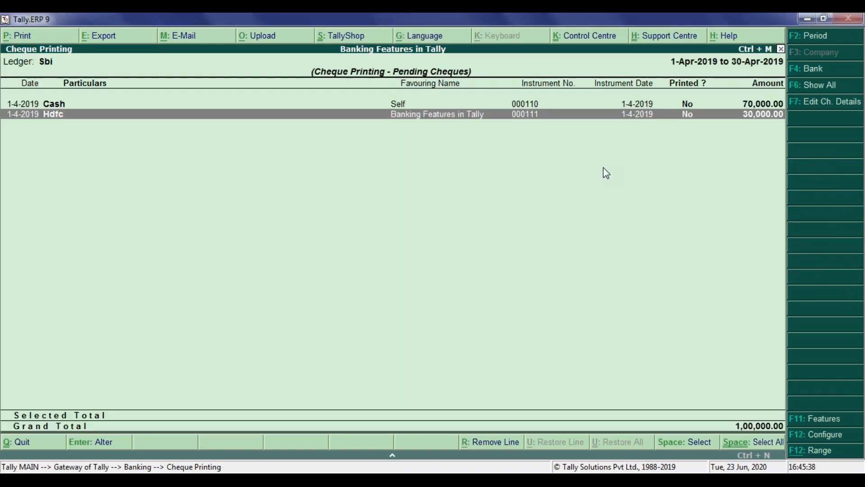
Reopen the 30,000 contra voucher, skip the voucher printout and show an enlarged print preview of its cheque.
key("Return")
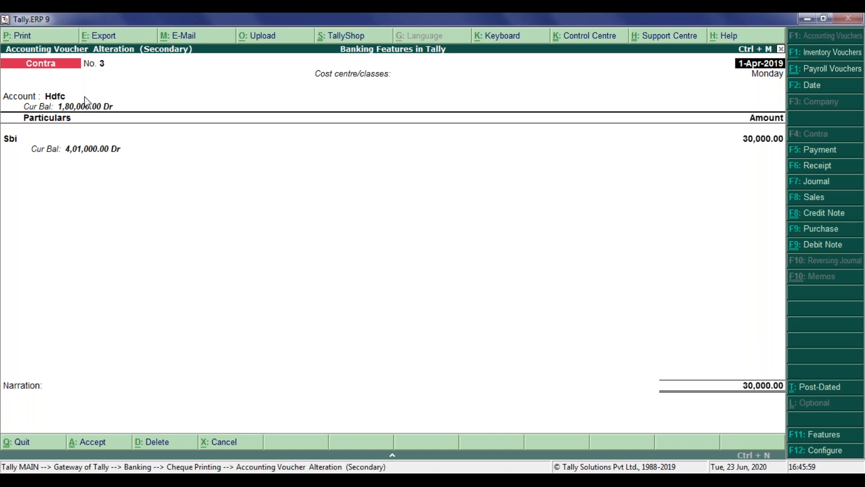
key("alt+p")
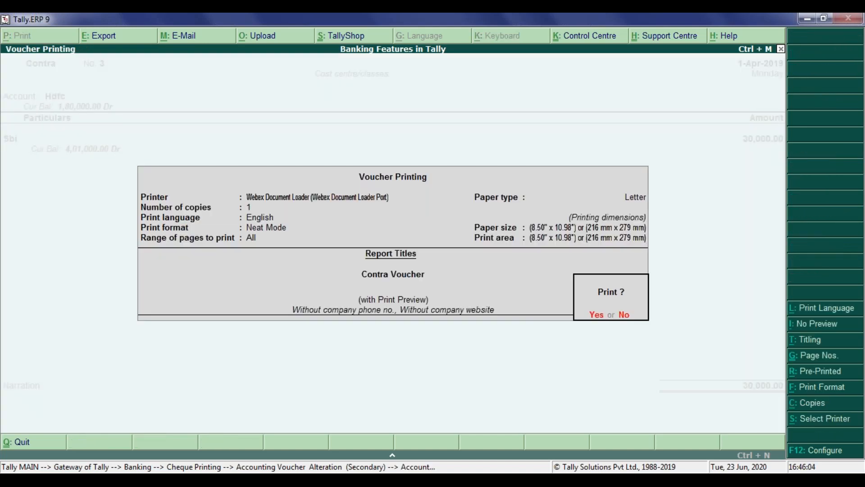
key("Escape")
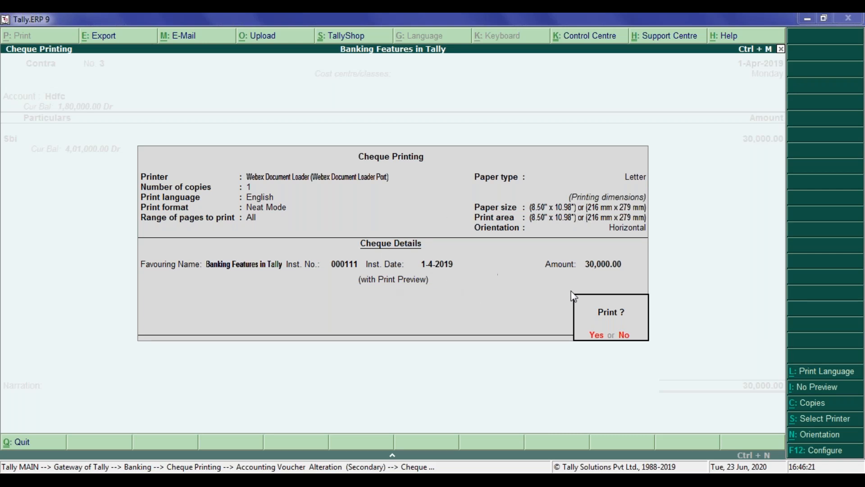
left_click(597, 336)
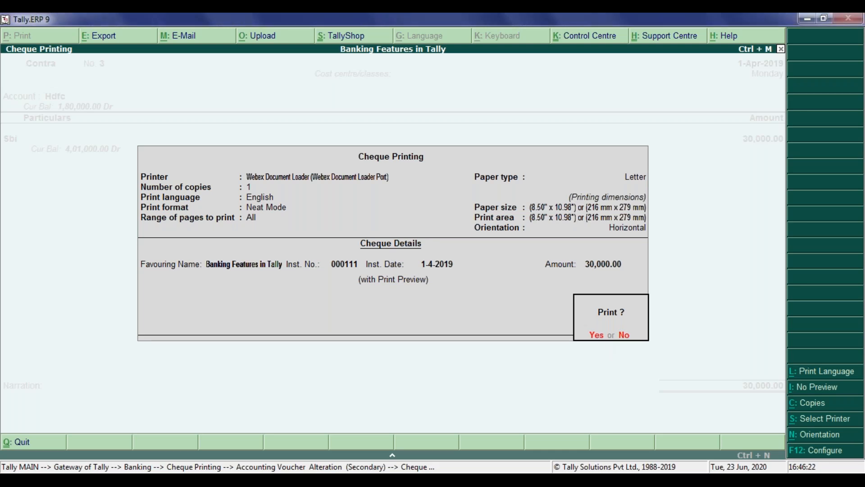
key("alt+z")
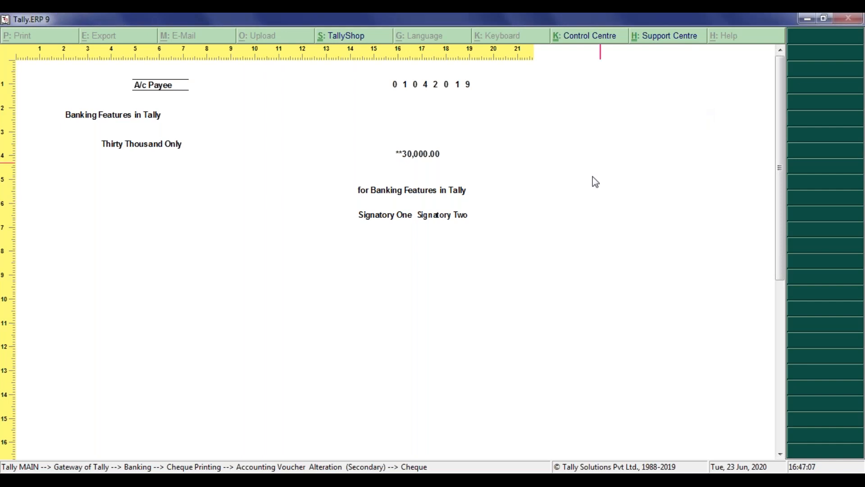
key("Escape")
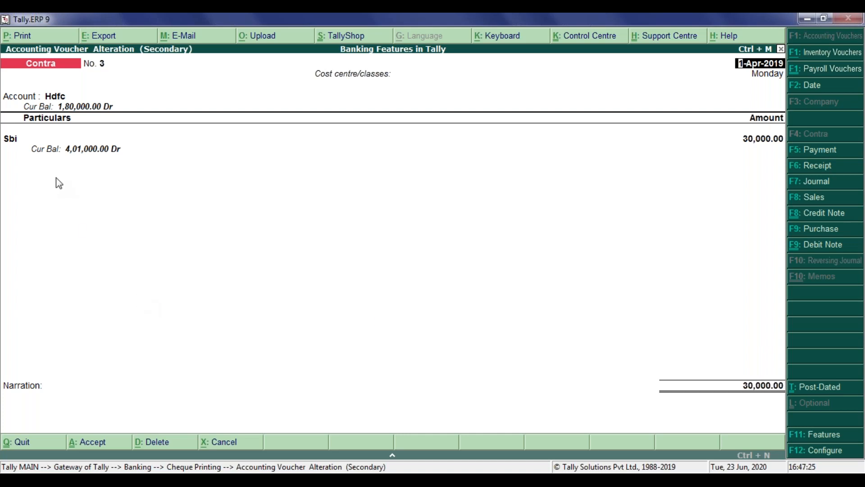
Review the Sbi bank allocation of the contra voucher down to the instrument date, and quit the voucher without saving.
key("Return")
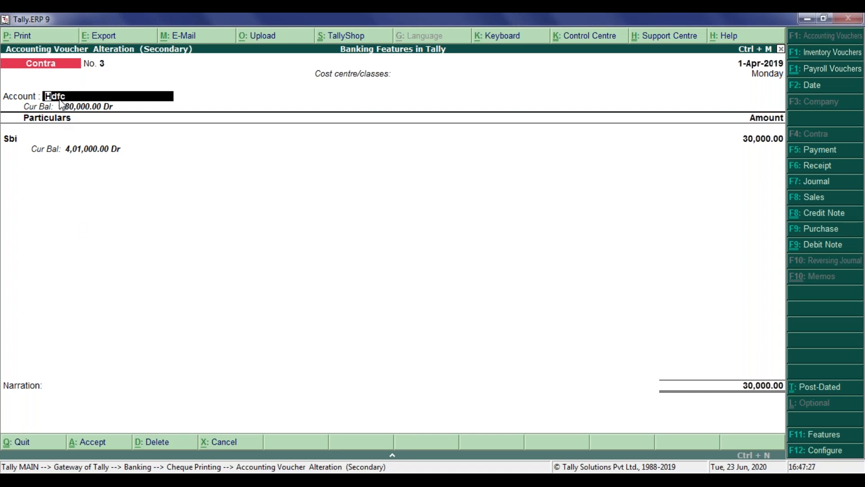
key("Return")
key("Return")
key("Return")
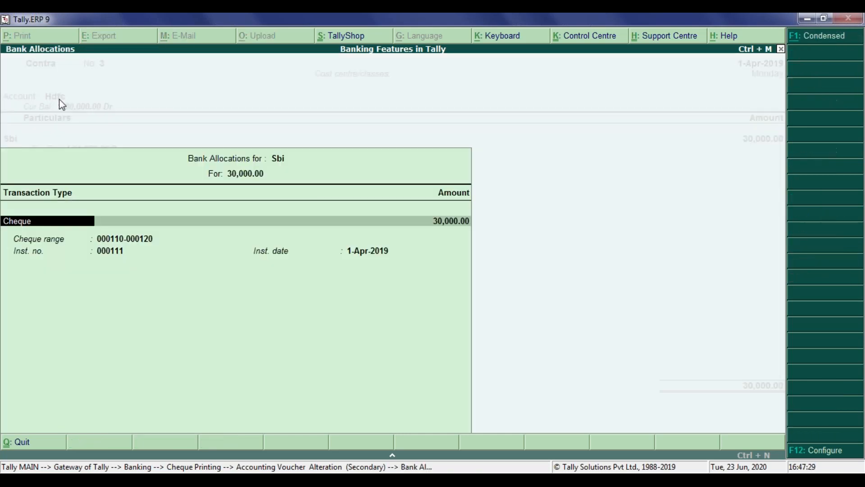
key("Return")
key("Return")
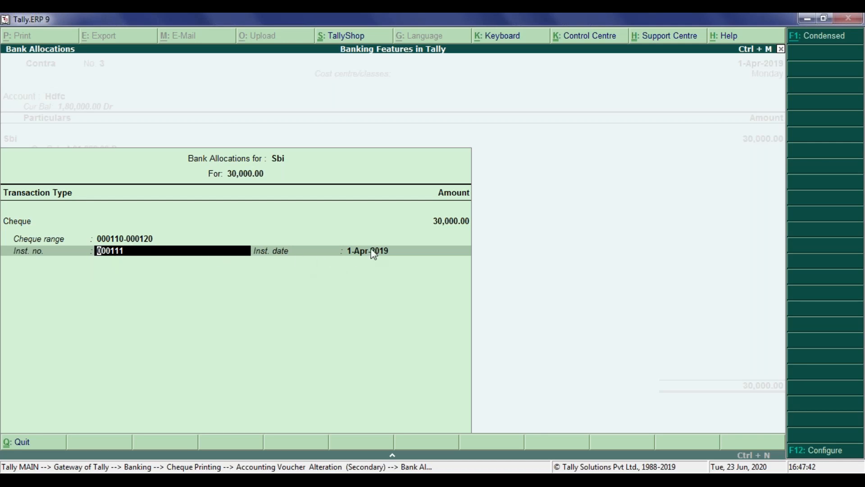
key("Return")
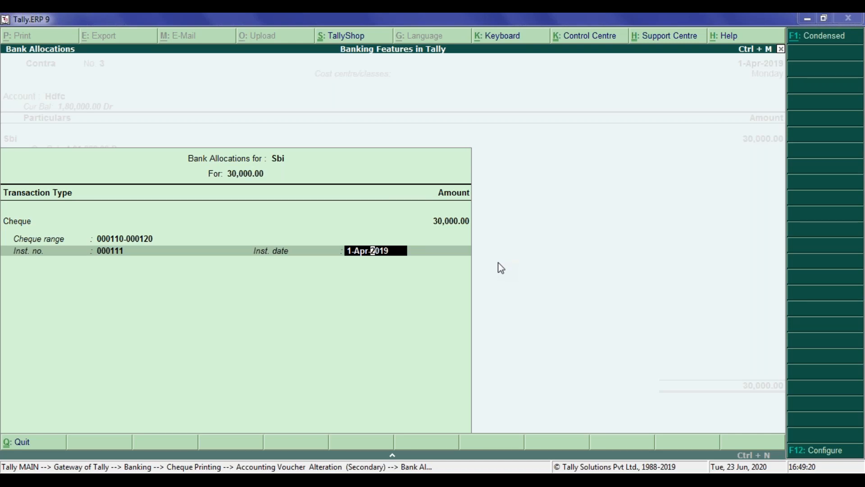
key("Escape")
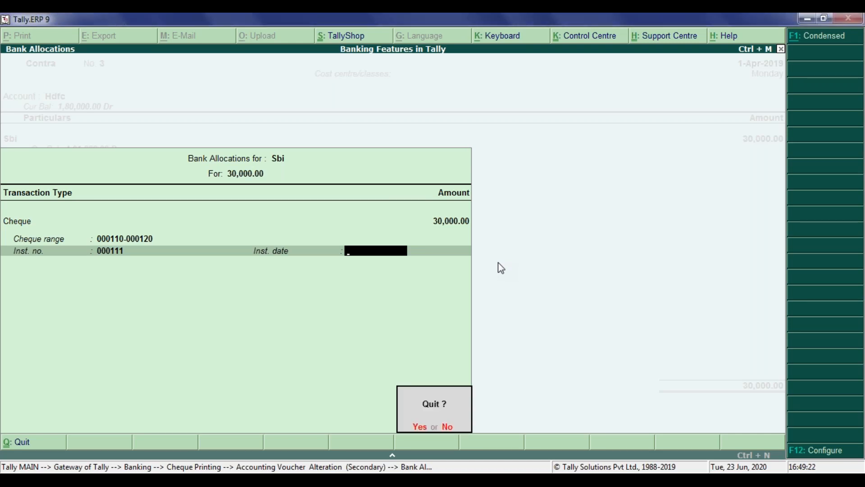
key("y")
key("Escape")
key("y")
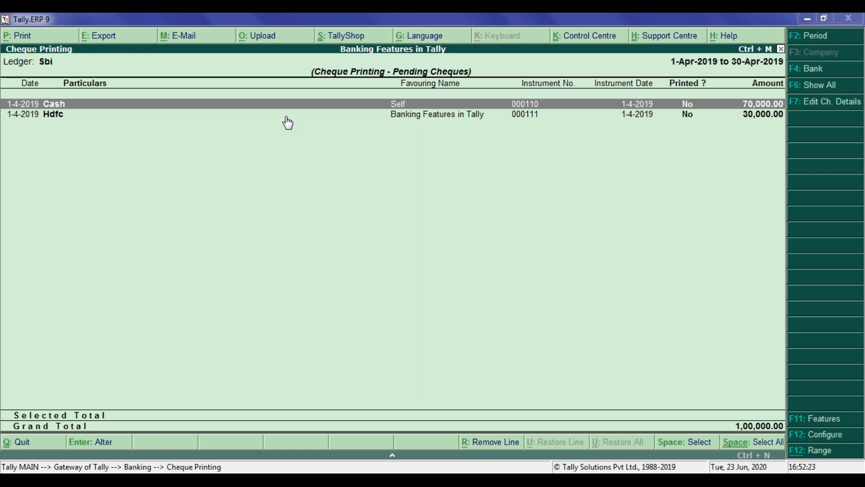
Leave Sbi's pending cheques and open the monthly register of contra vouchers from the company's statistics.
key("Down")
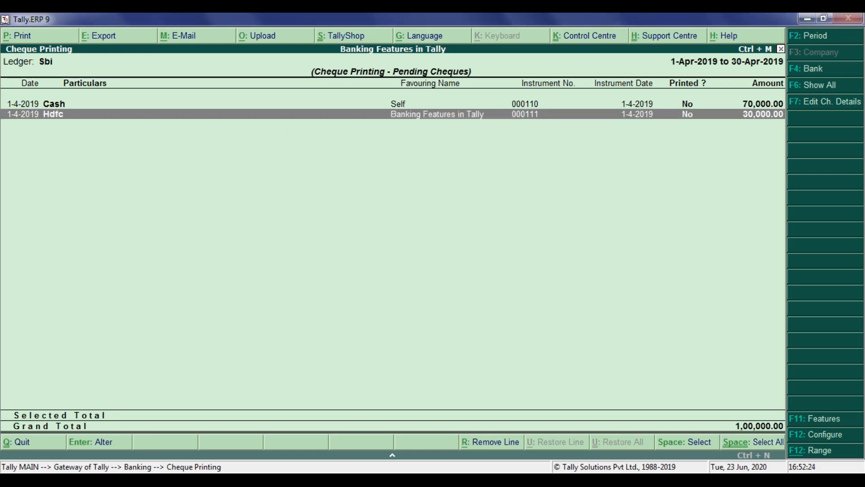
key("Escape")
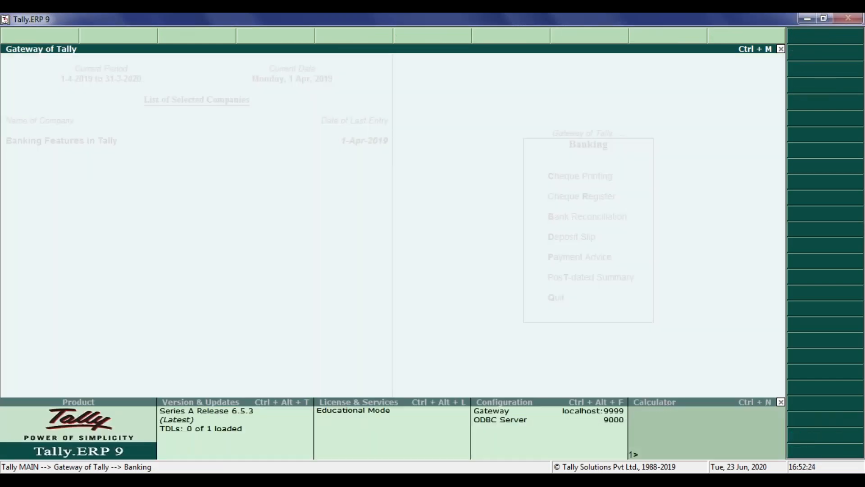
key("Escape")
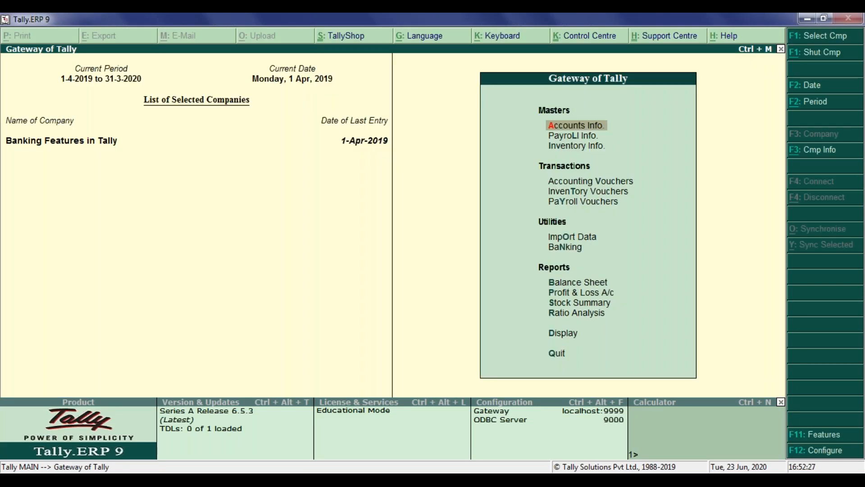
key("d")
key("s")
key("s")
key("Down")
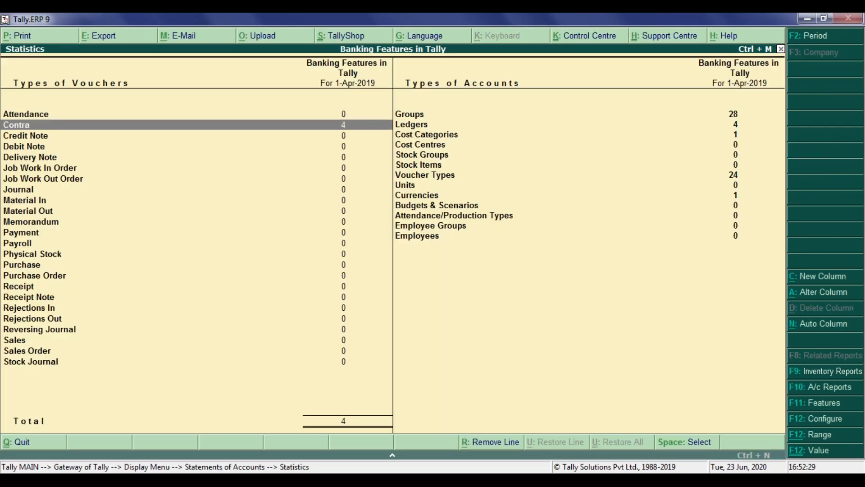
key("Return")
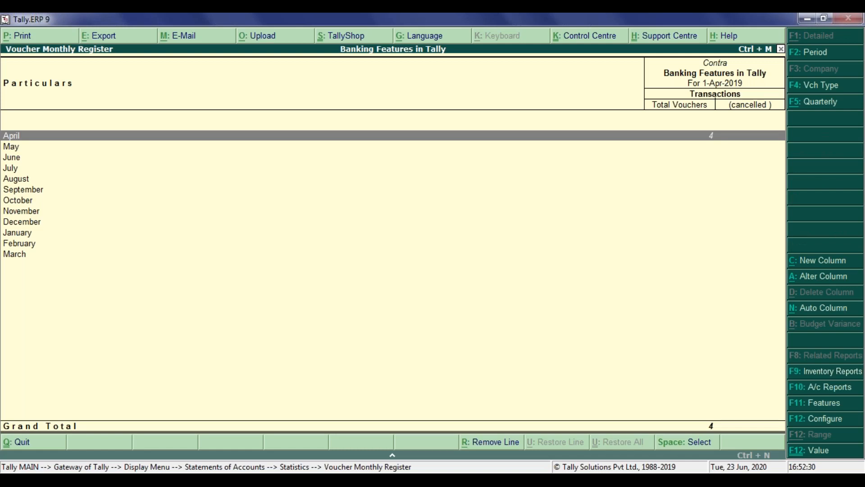
List the April contra vouchers and open voucher no. 3, the 30,000 transfer from Sbi to Hdfc.
key("Return")
key("Down")
key("Down")
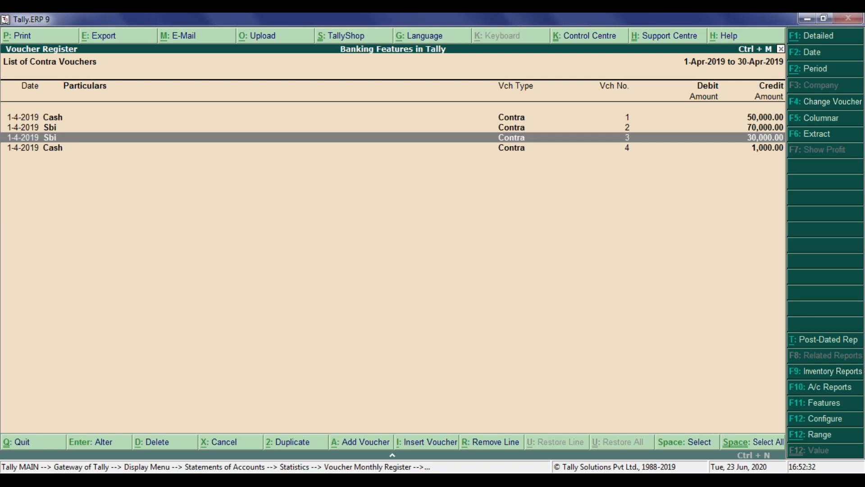
key("Return")
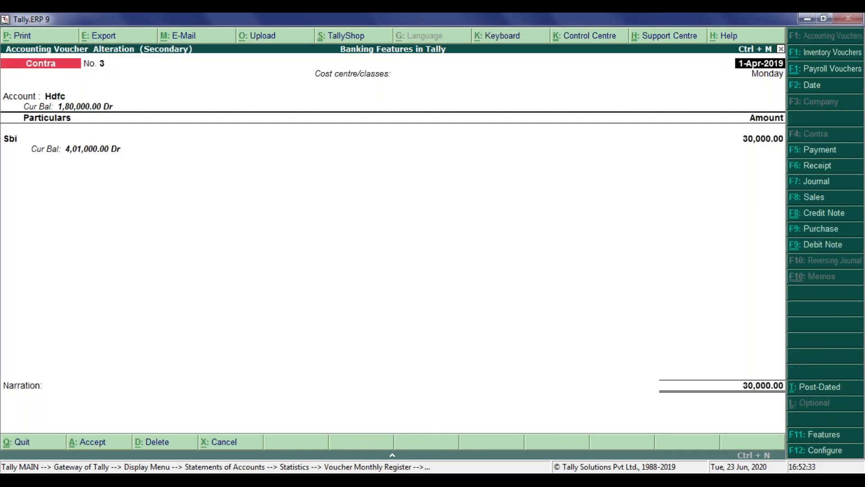
Show an enlarged print preview of contra voucher no. 3's cheque, and return to the Gateway of Tally.
key("alt+p")
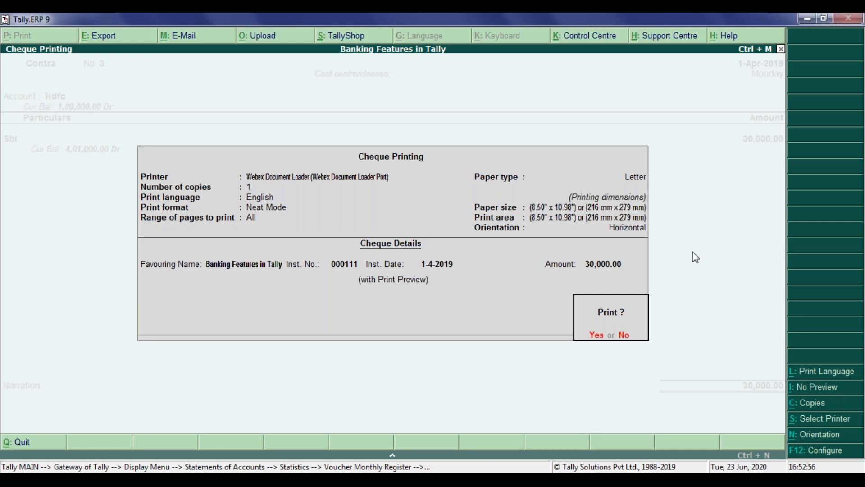
left_click(597, 336)
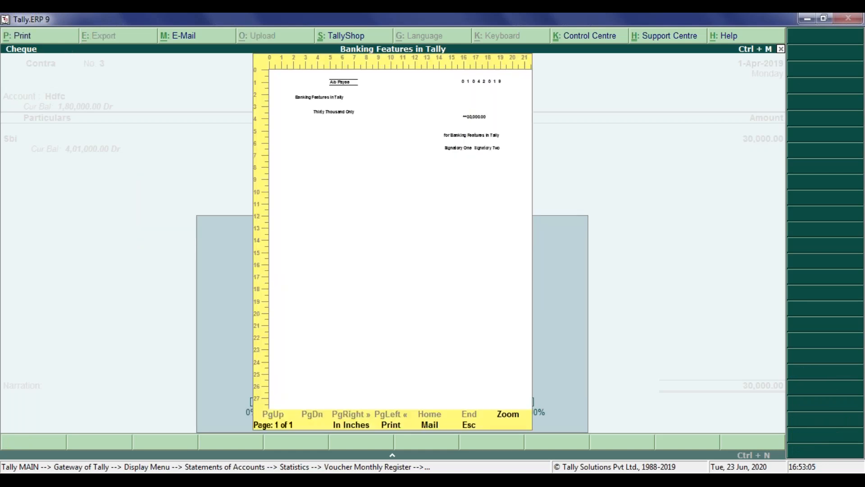
key("alt+z")
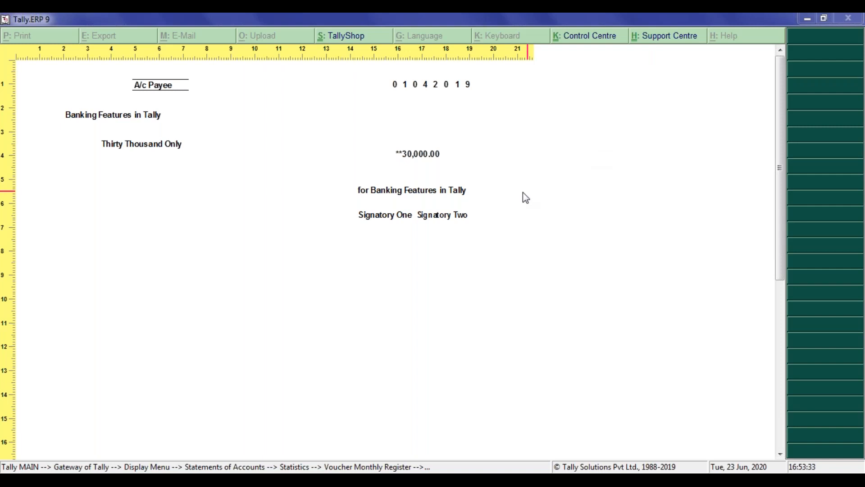
key("Escape")
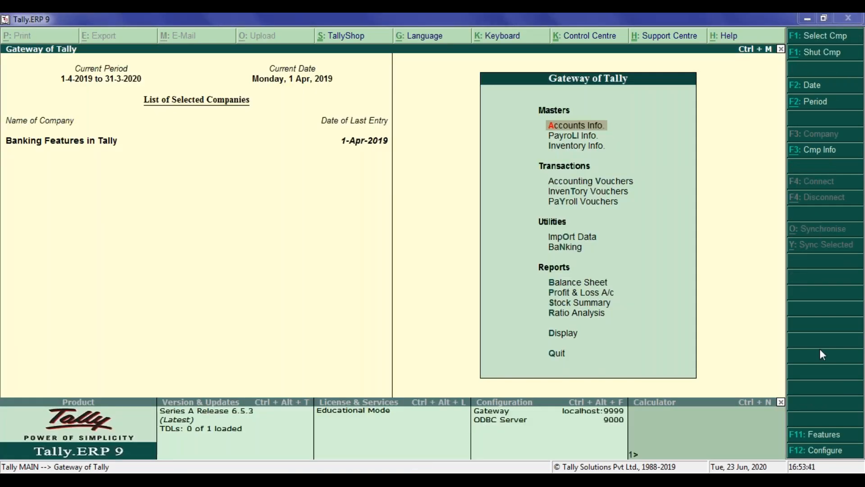